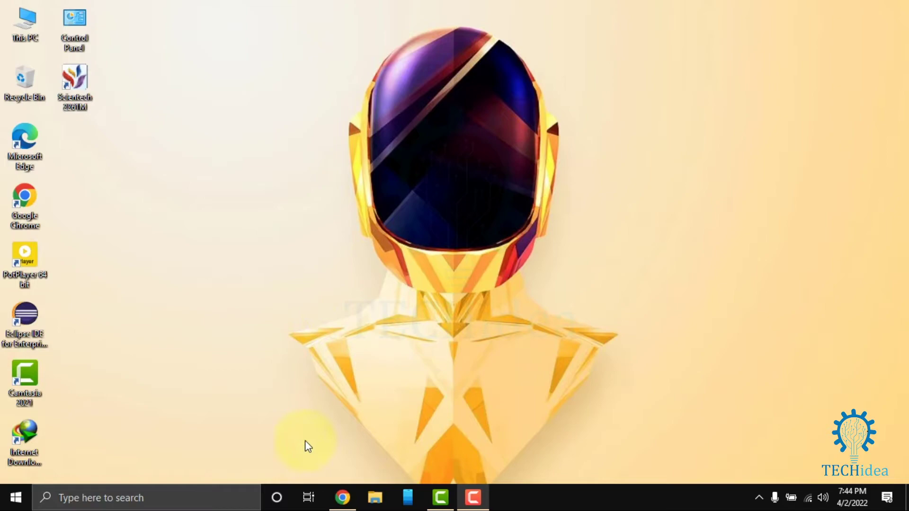
Open Google Chrome and go to facebook.com via the address bar autocomplete.
{"action": "left_click", "coordinate": [343, 497]}
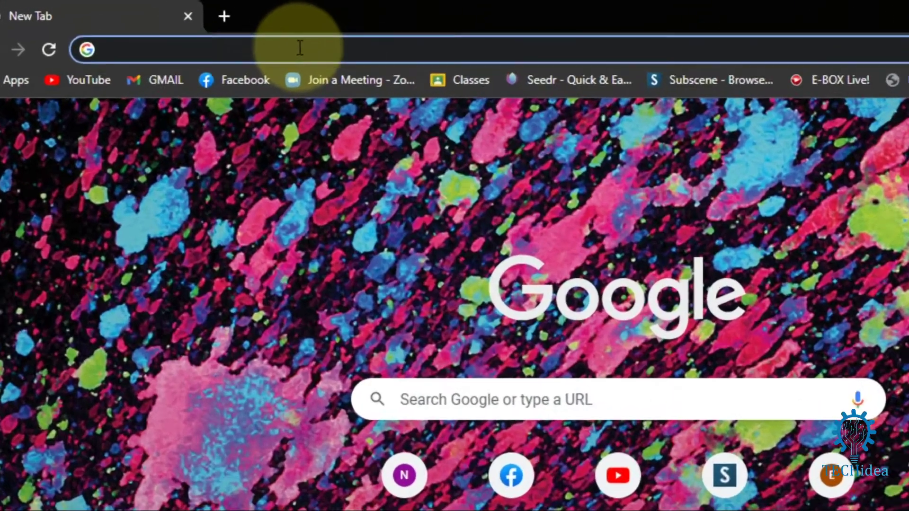
{"action": "left_click", "coordinate": [299, 49]}
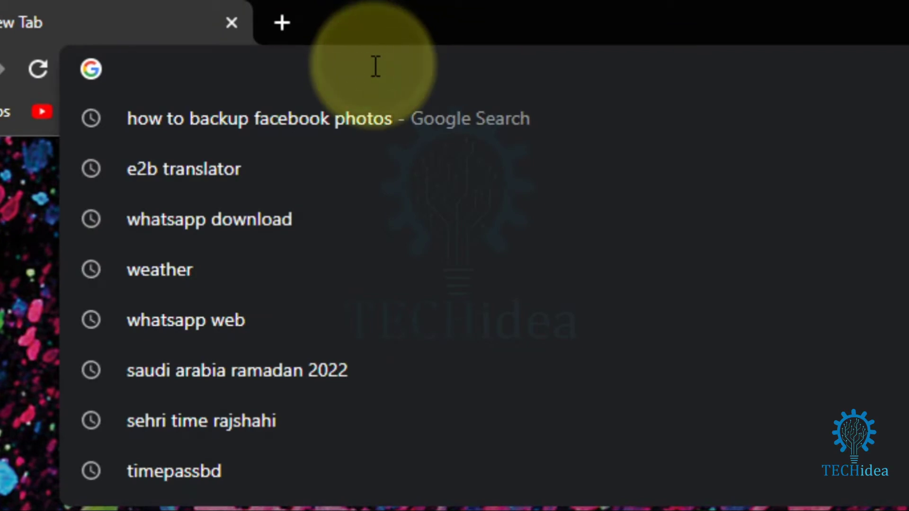
{"action": "type", "text": "www"}
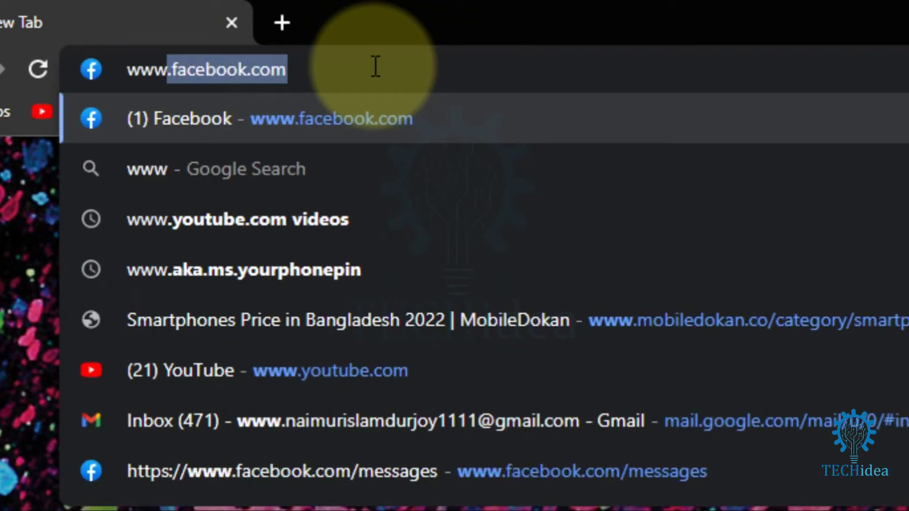
{"action": "key", "text": "Return"}
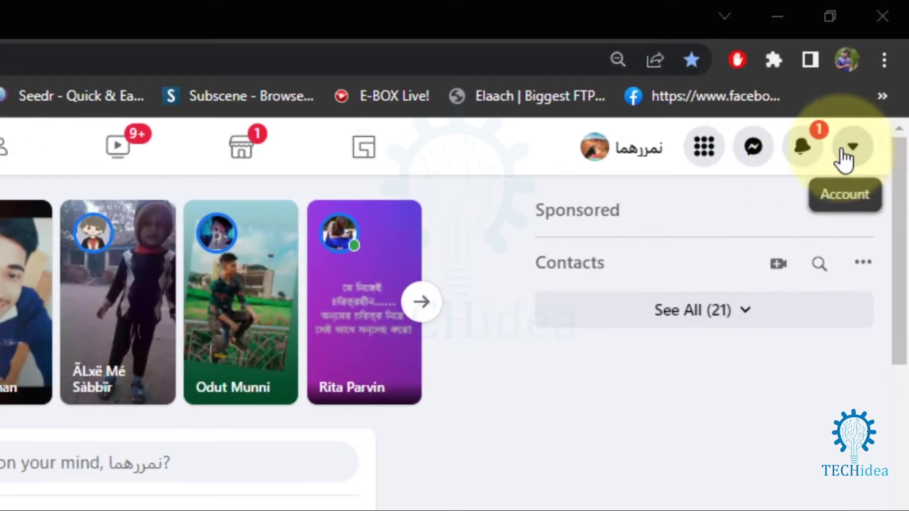
Open Settings from the account menu's Settings & privacy options.
{"action": "left_click", "coordinate": [850, 154]}
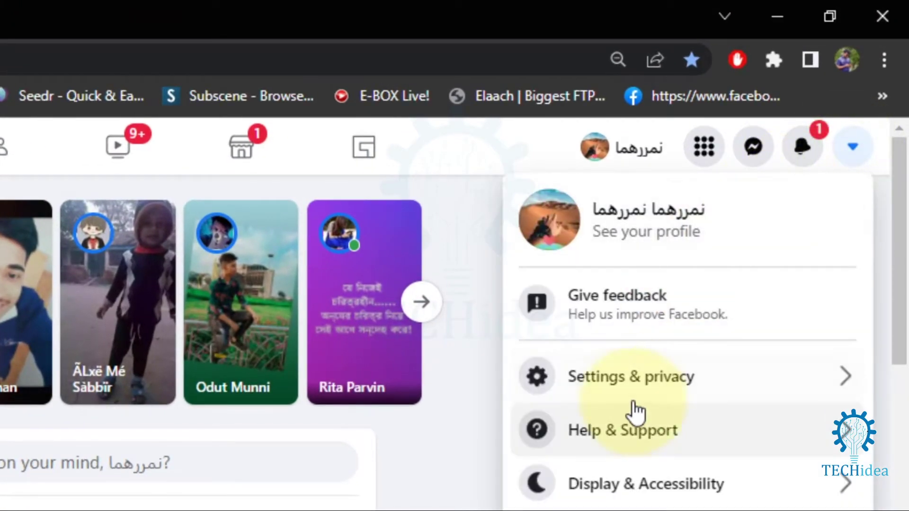
{"action": "left_click", "coordinate": [635, 400]}
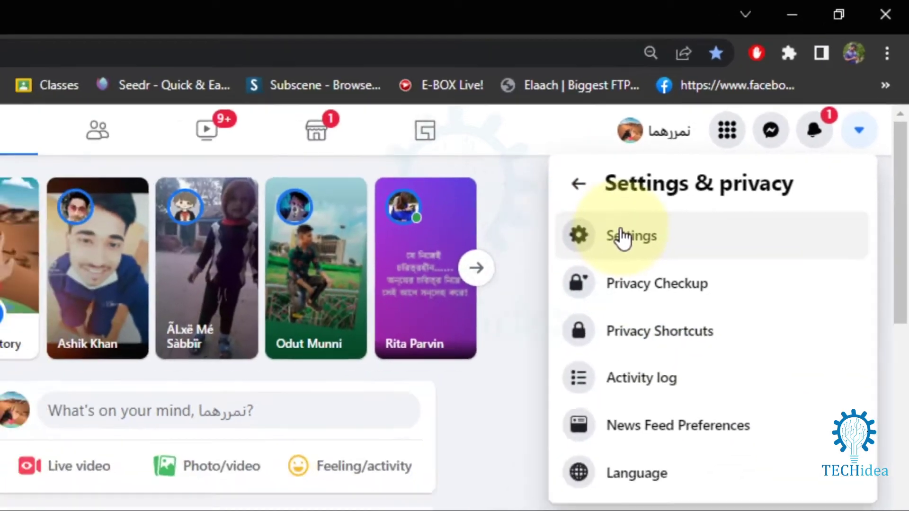
{"action": "left_click", "coordinate": [583, 266]}
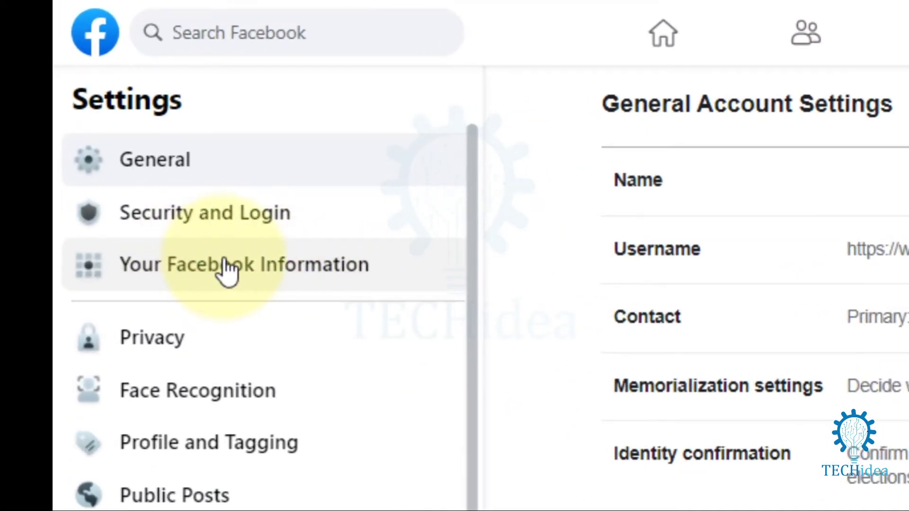
Open Transfer a Copy of Your Information from Your Facebook Information.
{"action": "left_click", "coordinate": [228, 269]}
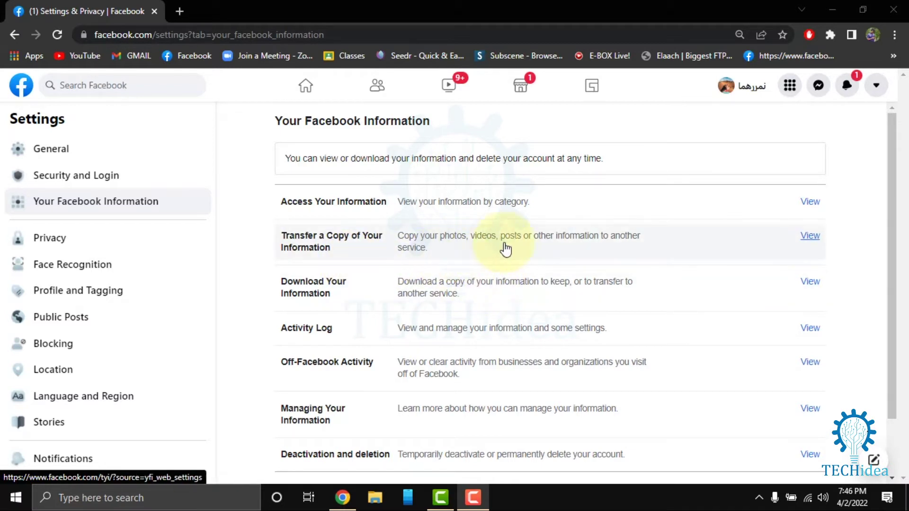
{"action": "left_click", "coordinate": [810, 237]}
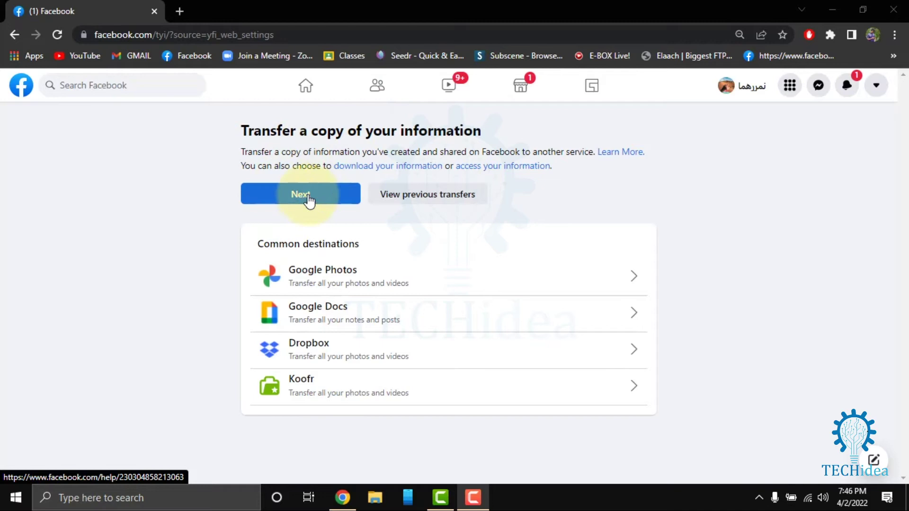
Start the transfer and pick Google Photos as the destination.
{"action": "left_click", "coordinate": [301, 189]}
{"action": "left_click", "coordinate": [356, 122]}
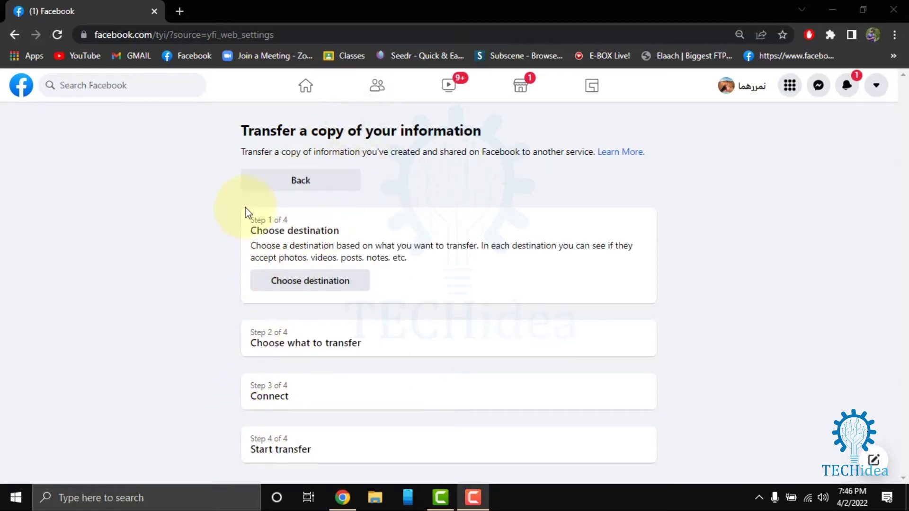
{"action": "left_click", "coordinate": [360, 113]}
{"action": "left_click", "coordinate": [325, 282]}
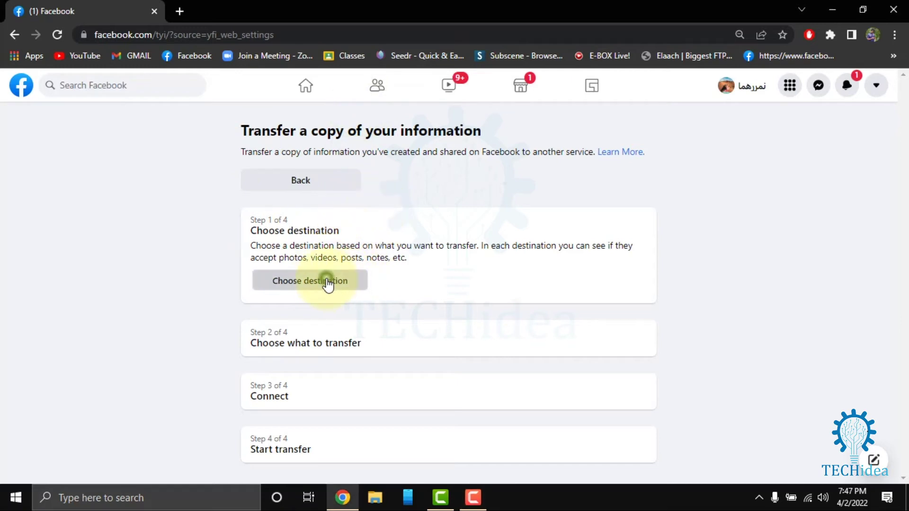
{"action": "left_click", "coordinate": [392, 206]}
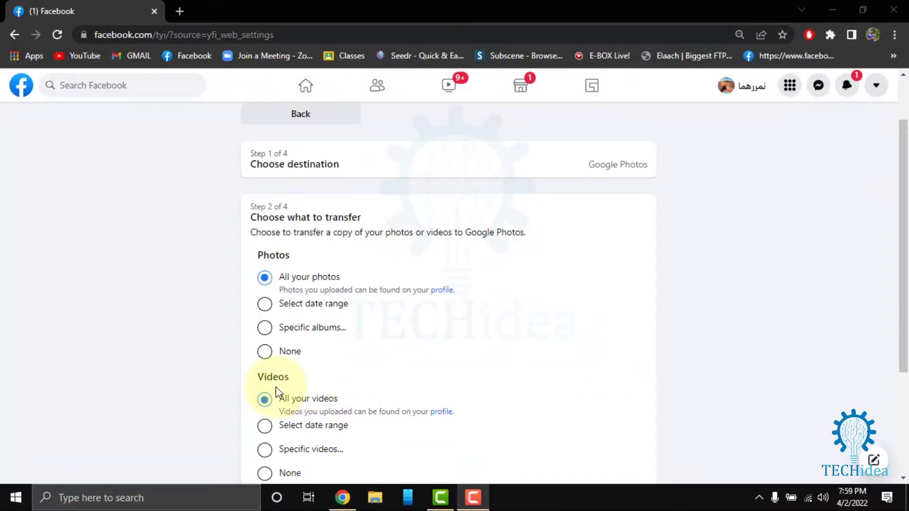
{"action": "scroll", "coordinate": [359, 142], "scroll_direction": "down", "scroll_amount": 1}
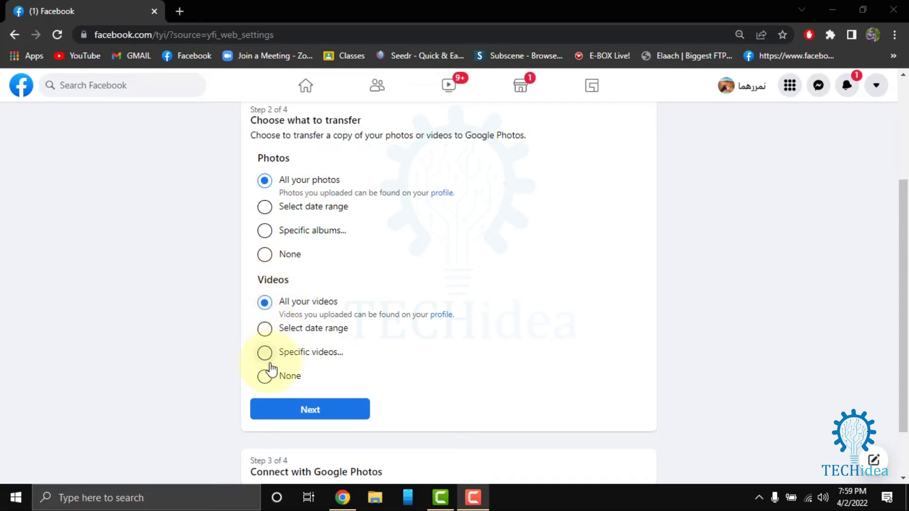
Set Videos to None so only all photos transfer, then continue.
{"action": "left_click", "coordinate": [264, 375]}
{"action": "left_click", "coordinate": [296, 407]}
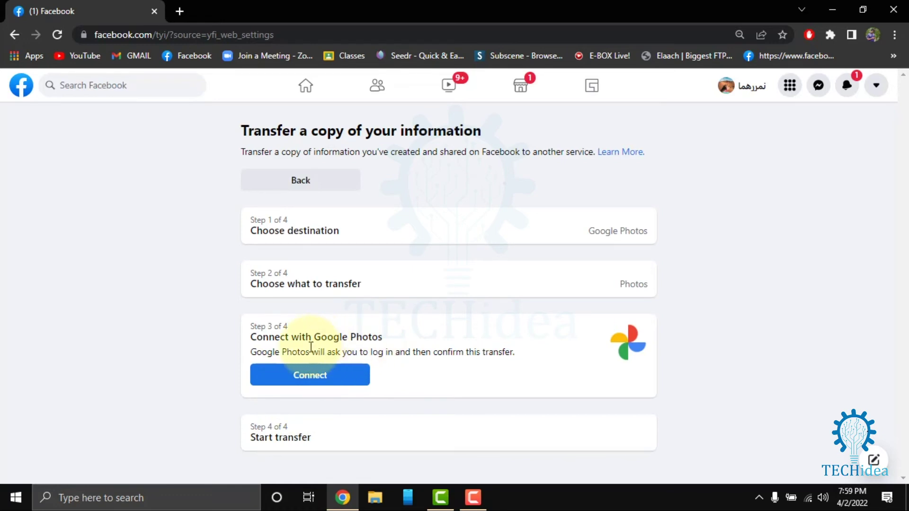
Connect Google Photos, start the transfer, and confirm with the re-entered password.
{"action": "left_click", "coordinate": [327, 376]}
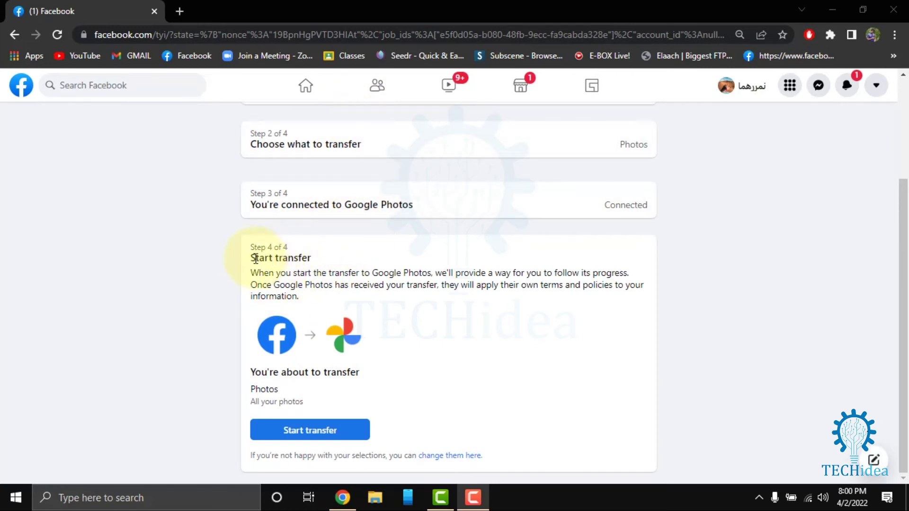
{"action": "left_click", "coordinate": [317, 431]}
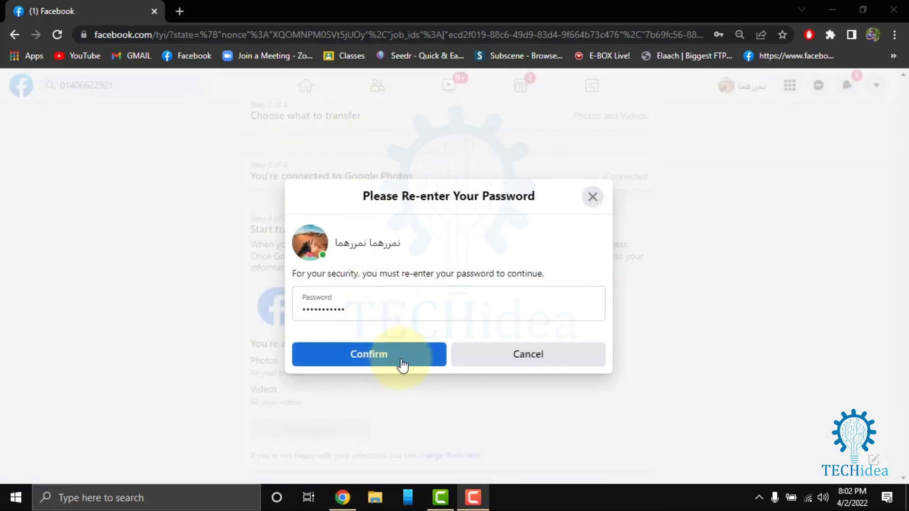
{"action": "left_click", "coordinate": [400, 358]}
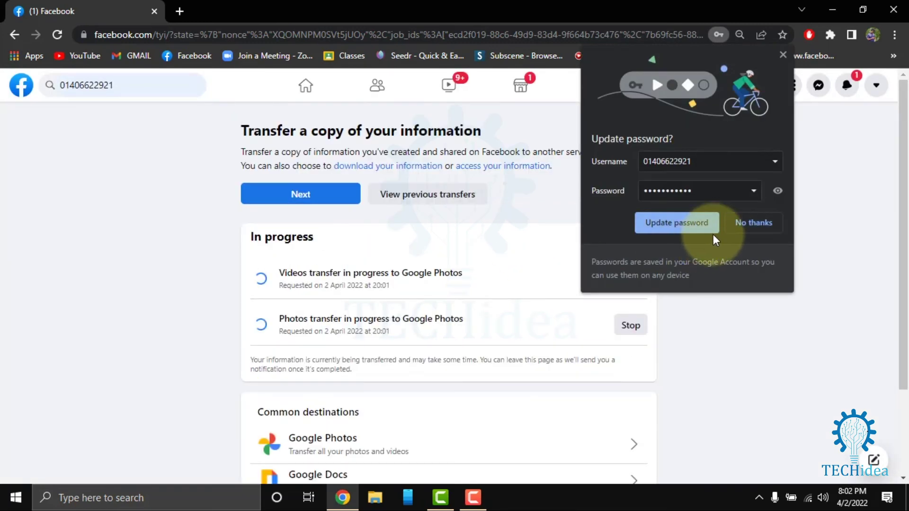
Decline Chrome's offer to update the saved password.
{"action": "left_click", "coordinate": [755, 222]}
{"action": "scroll", "coordinate": [419, 338], "scroll_direction": "down", "scroll_amount": 2}
{"action": "scroll", "coordinate": [410, 338], "scroll_direction": "up", "scroll_amount": 1}
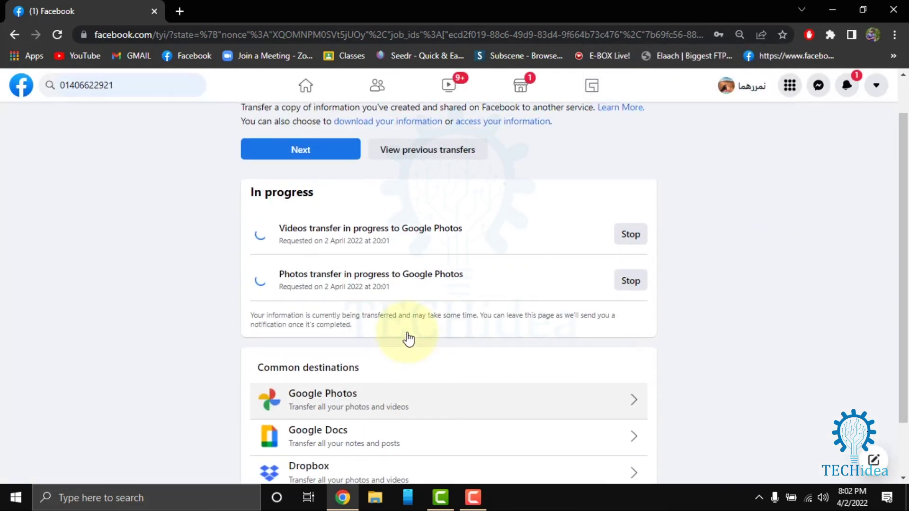